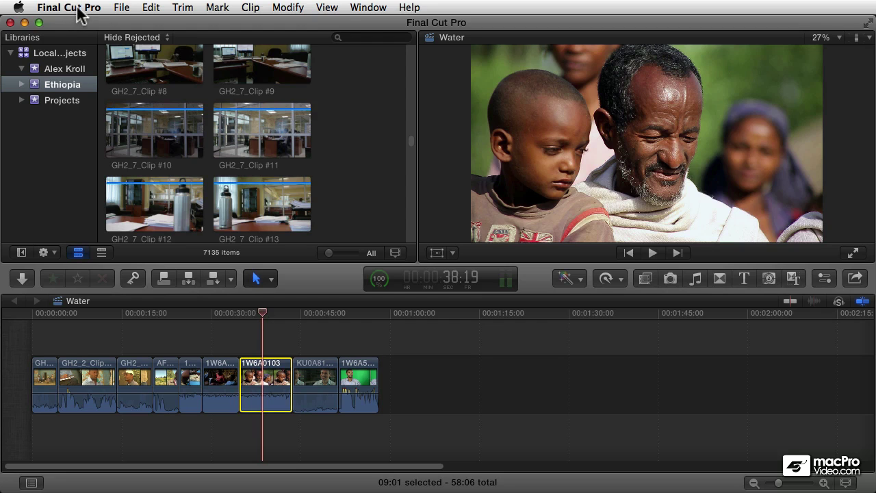
Step: Look over the File, View and Modify menu commands
left_click(122, 8)
mouse_move(149, 5)
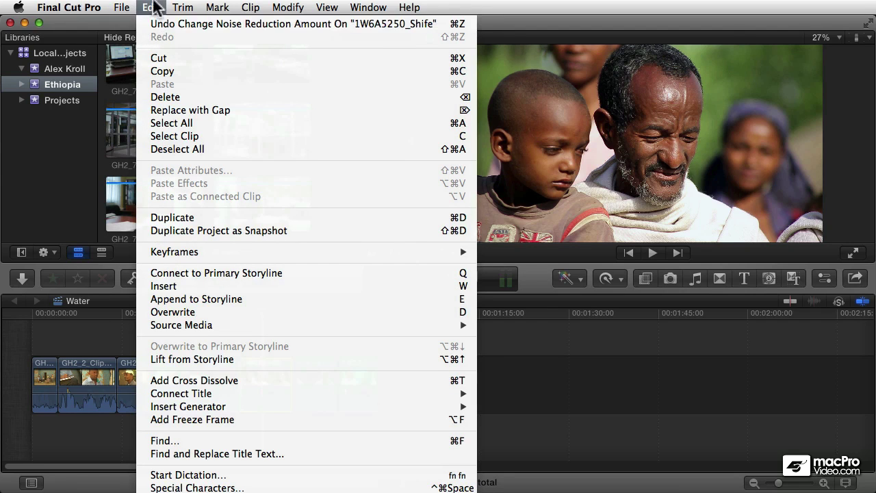
mouse_move(176, 8)
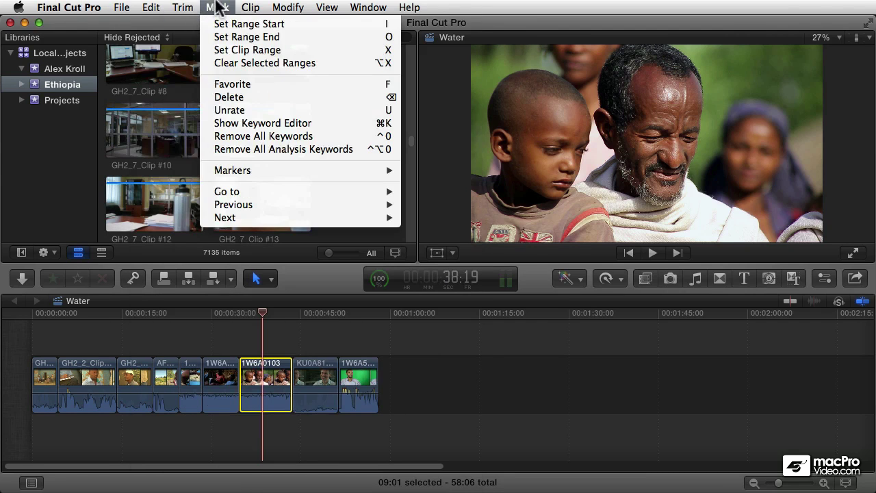
mouse_move(241, 6)
mouse_move(293, 7)
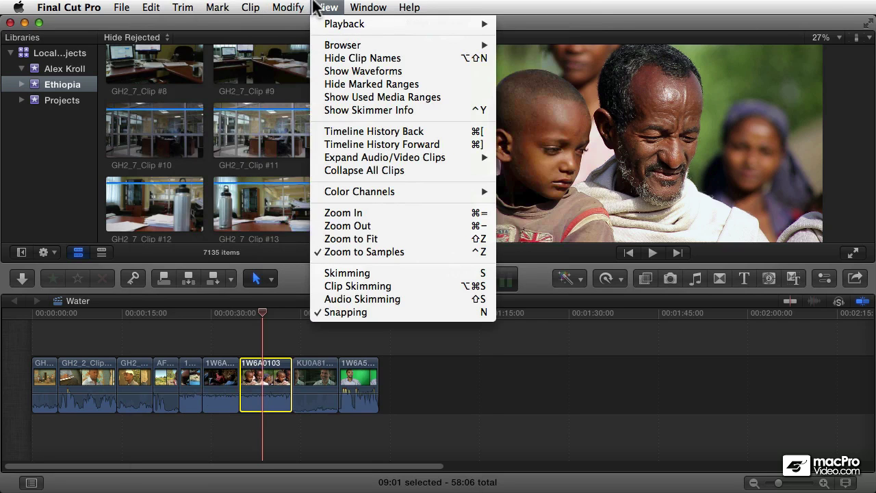
left_click(316, 7)
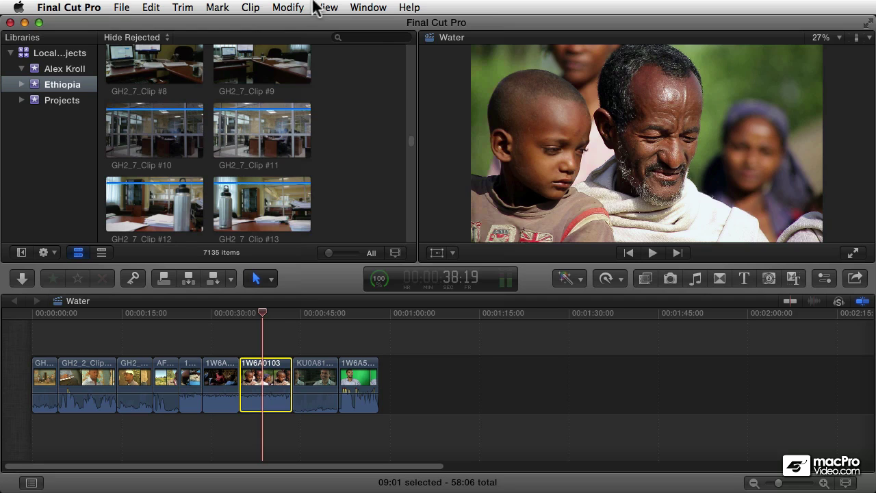
left_click(316, 6)
mouse_move(358, 5)
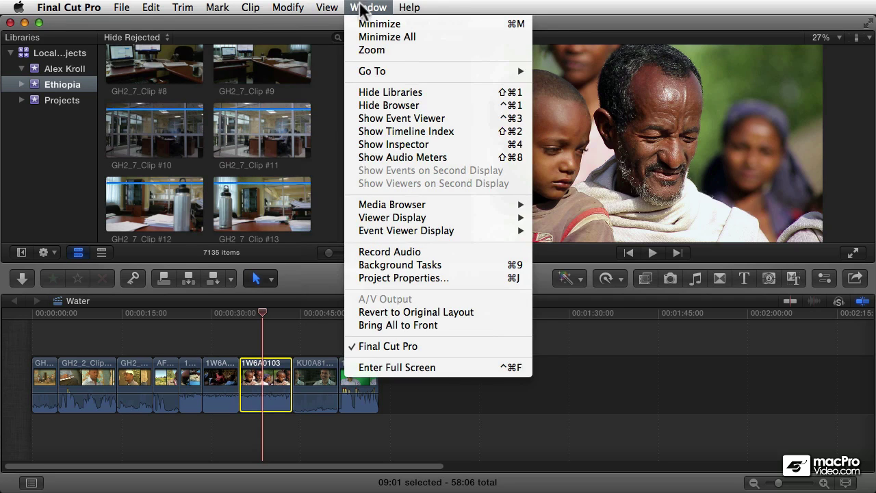
mouse_move(290, 7)
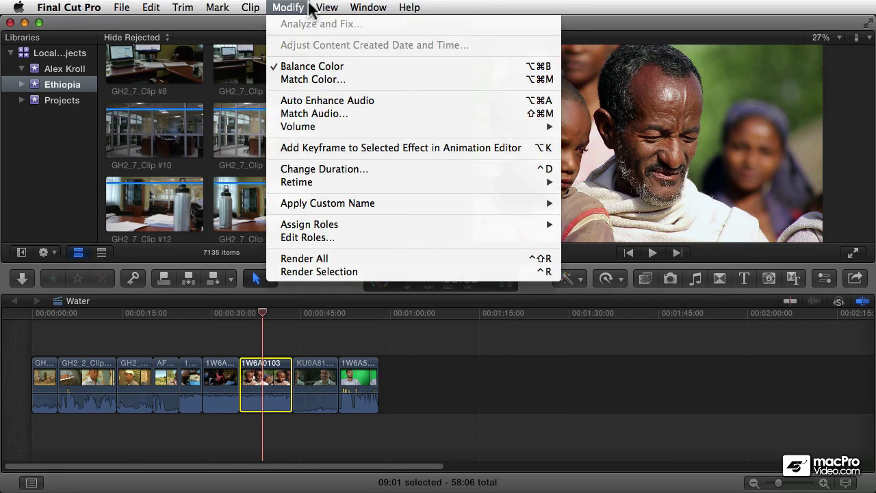
left_click(282, 5)
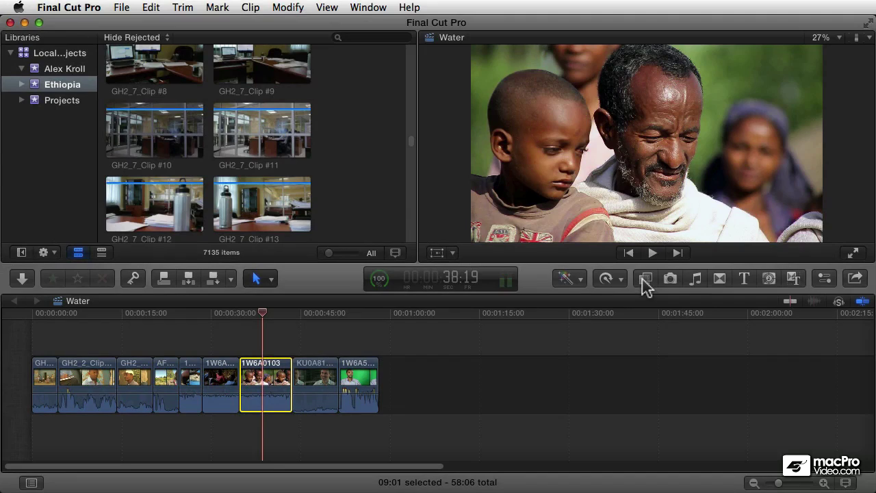
Step: Open the Effects browser, preview Aged Paper, Black & White and Camcorder, and scroll to the audio categories
left_click(646, 279)
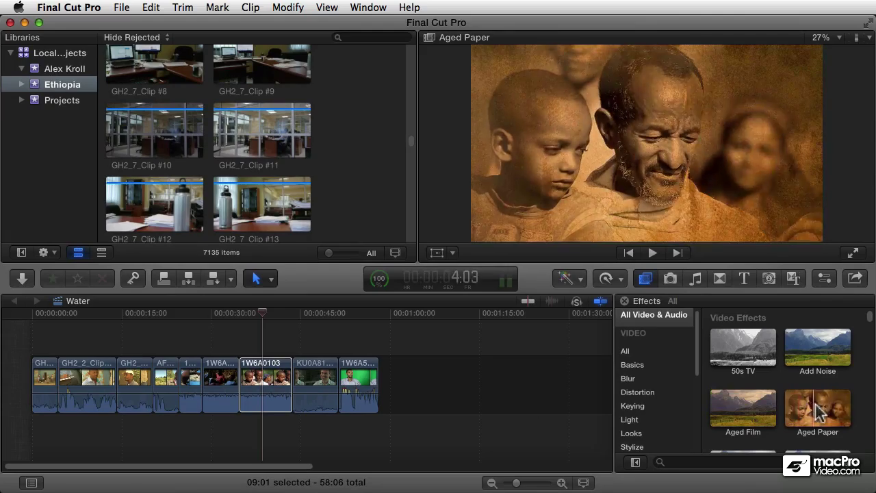
scroll(815, 411, "down", 5)
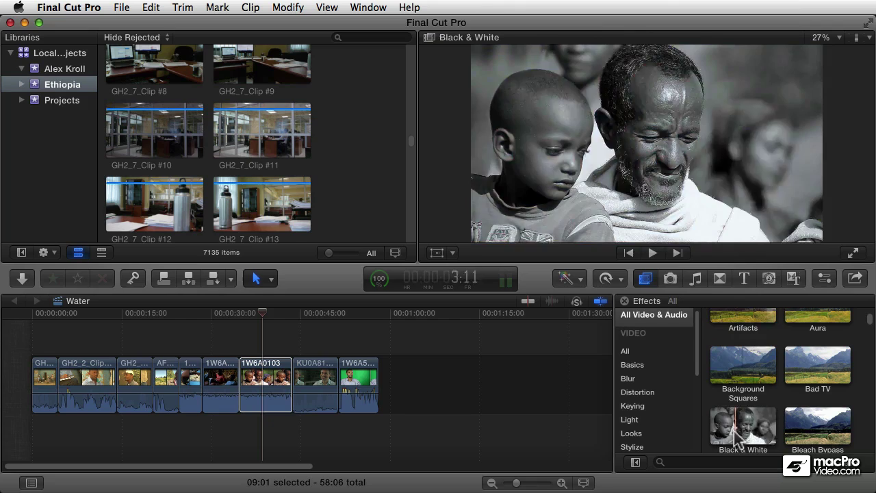
scroll(808, 418, "down", 3)
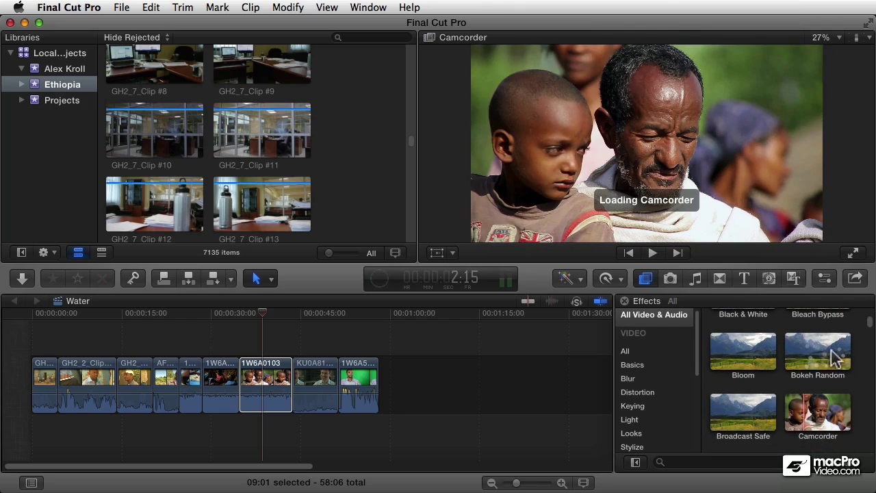
scroll(835, 356, "down", 1)
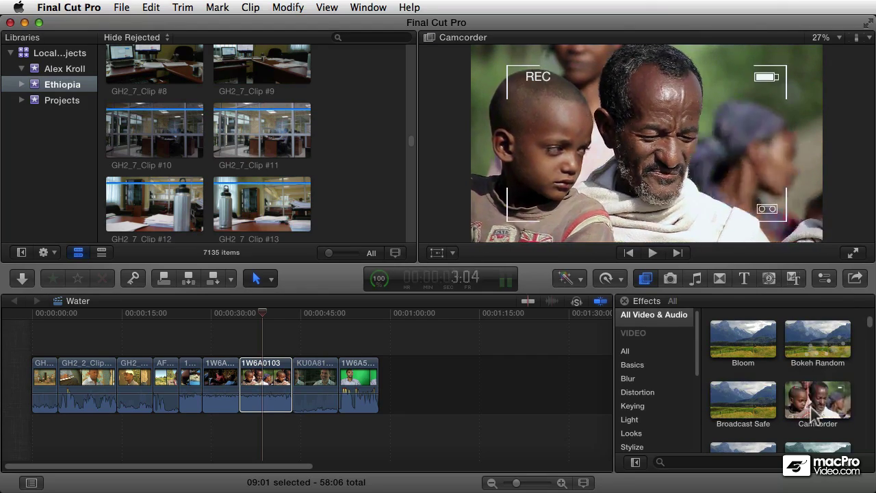
scroll(678, 364, "down", 1)
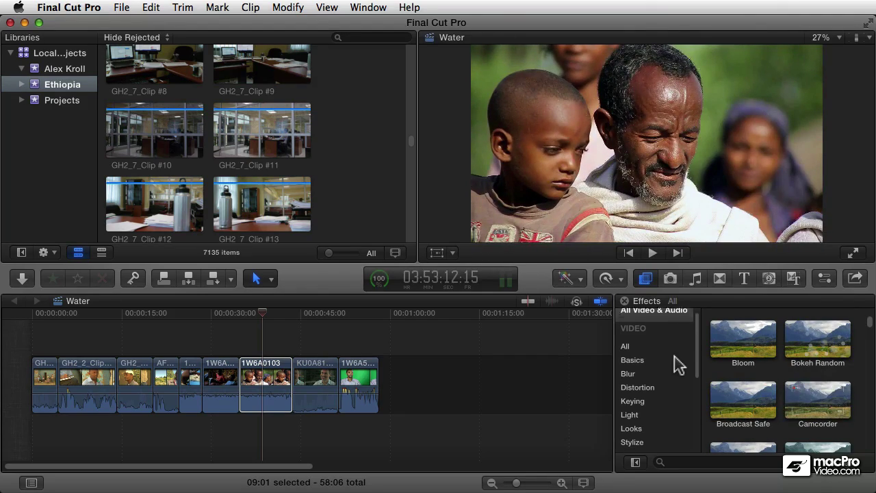
scroll(675, 363, "down", 5)
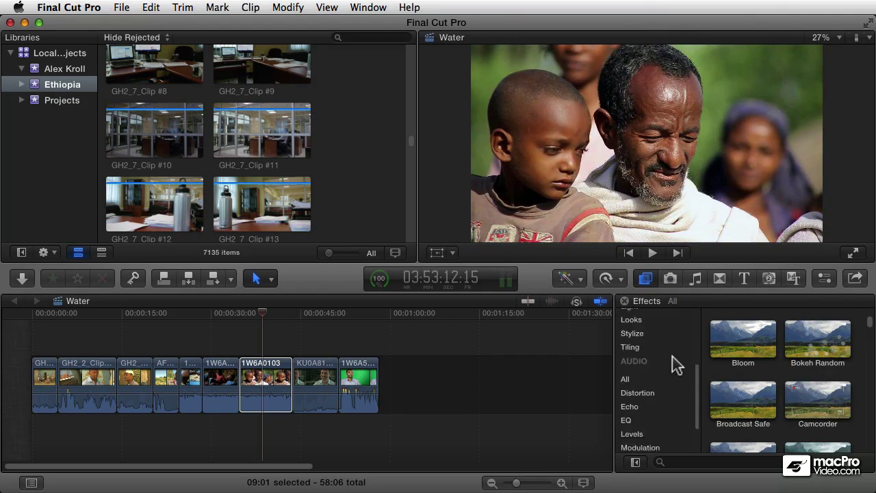
Step: Select the green-screen interview clip and audition the Voice effects Monster, Robot and Pitch during playback
left_click(356, 372)
left_click(361, 315)
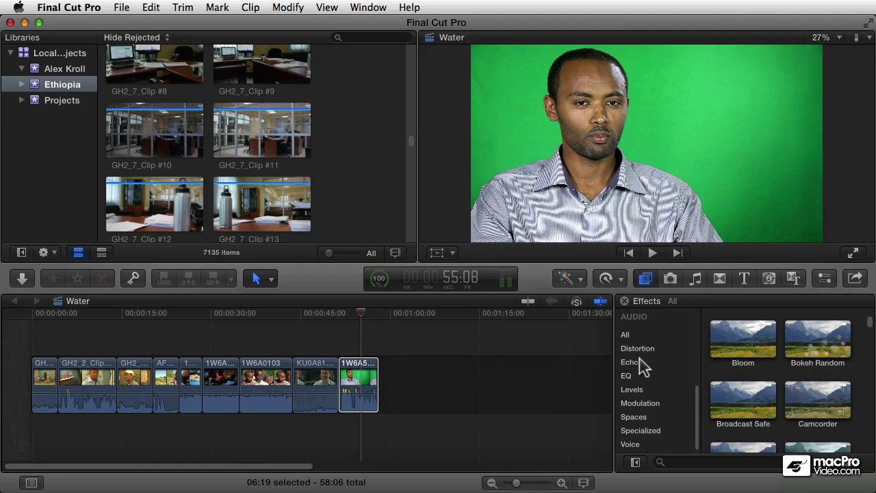
left_click(630, 445)
key("space")
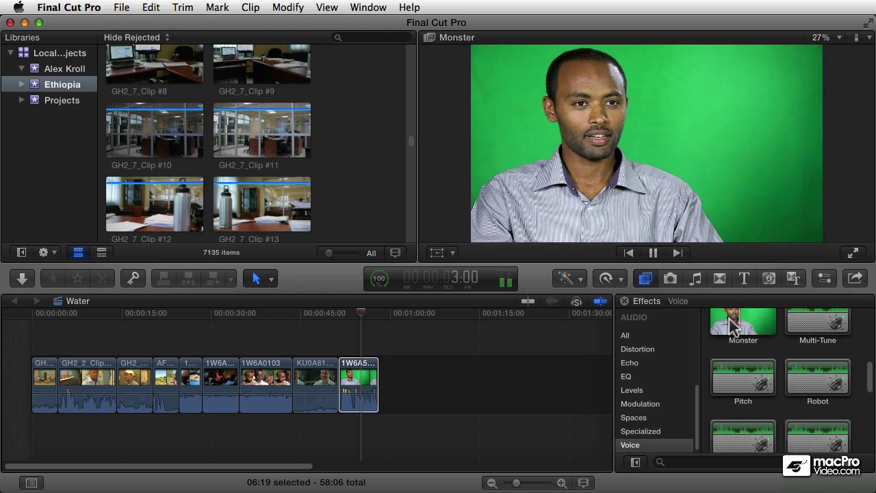
mouse_move(795, 384)
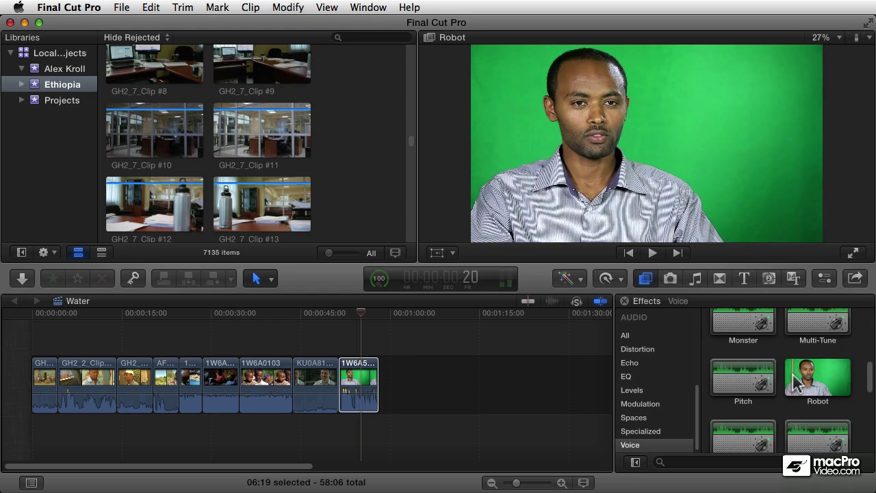
key("space")
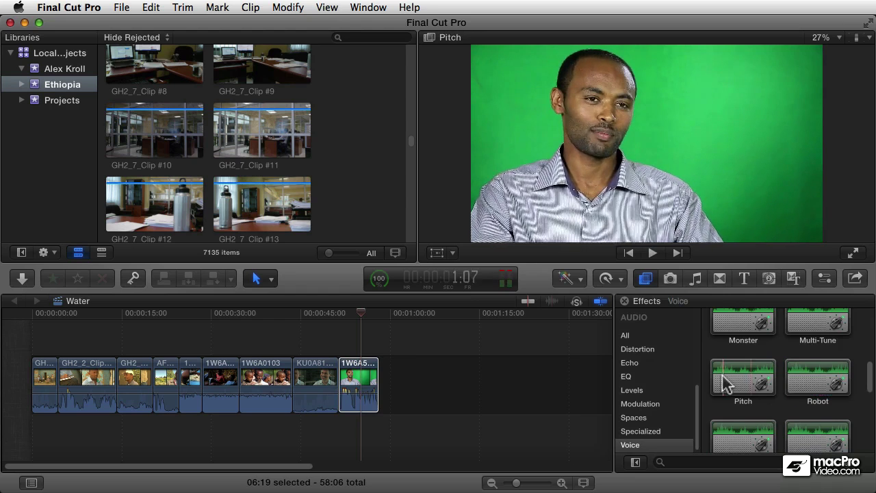
scroll(725, 380, "up", 5)
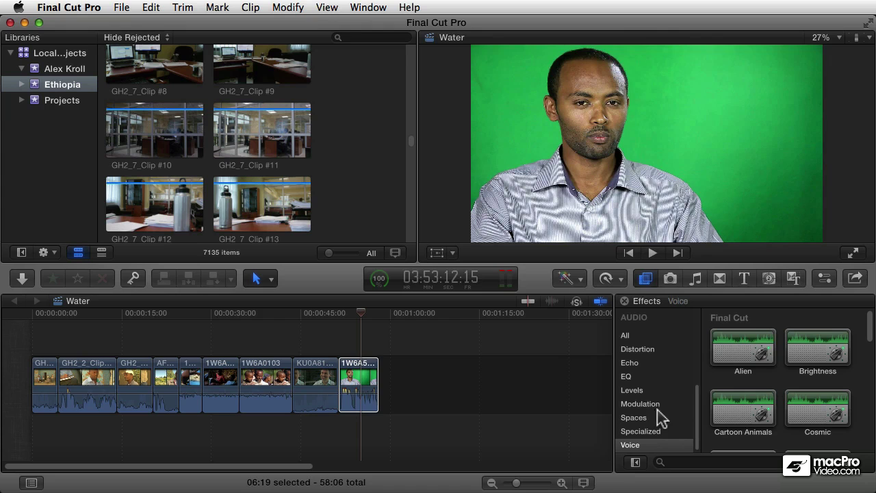
Step: Switch to the Photos browser and scroll through the 37 iPhoto Events
left_click(670, 279)
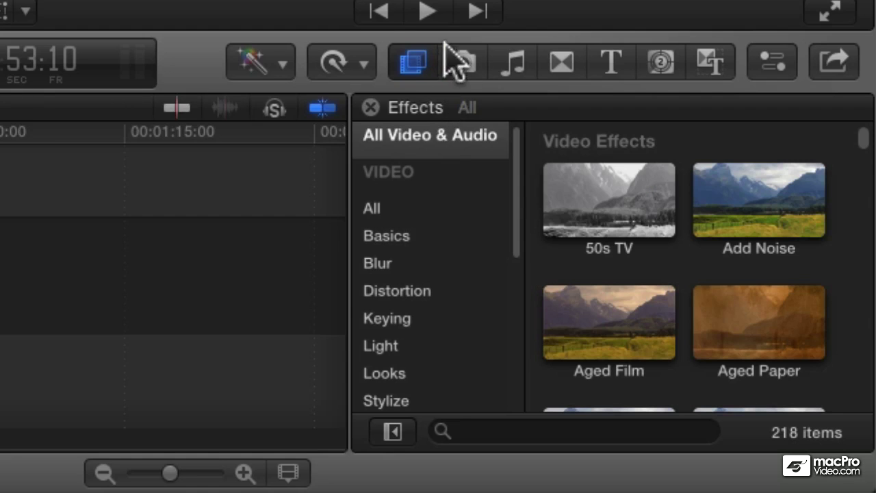
left_click(464, 62)
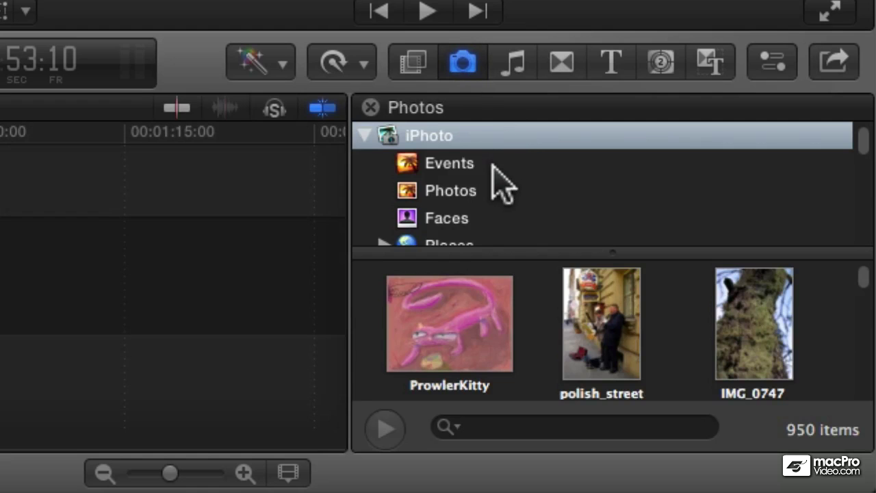
left_click(435, 163)
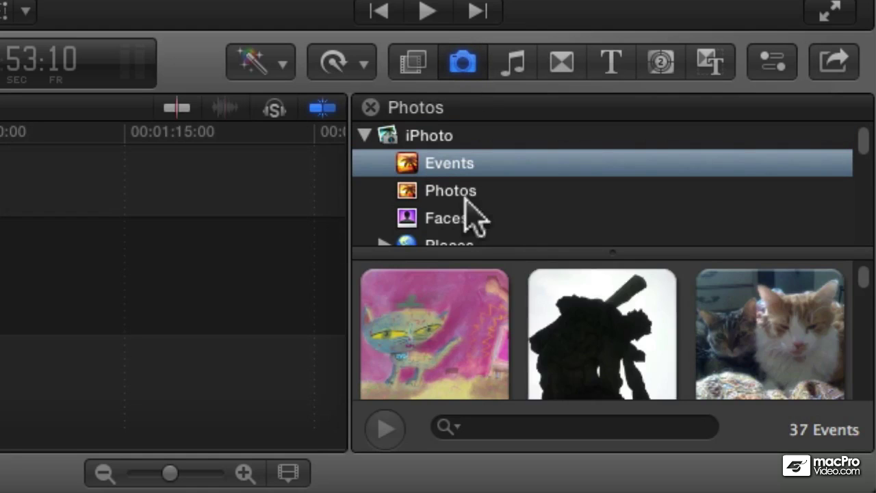
scroll(606, 349, "down", 3)
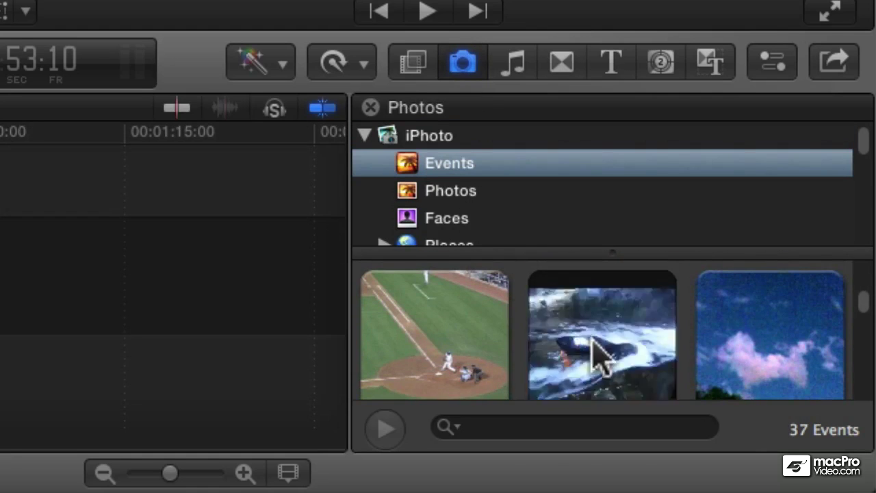
scroll(520, 350, "down", 5)
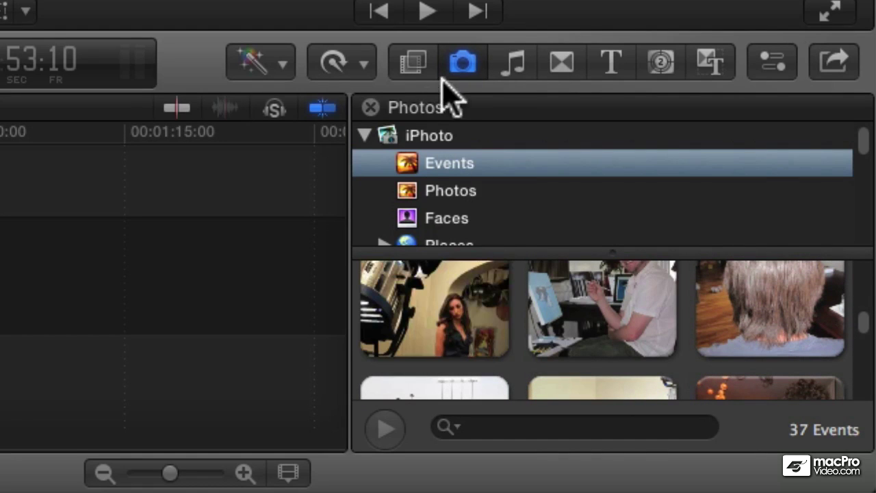
Step: In the Music and Sound browser, browse the iTunes Music library and the Instrumental stuffz playlist
left_click(508, 70)
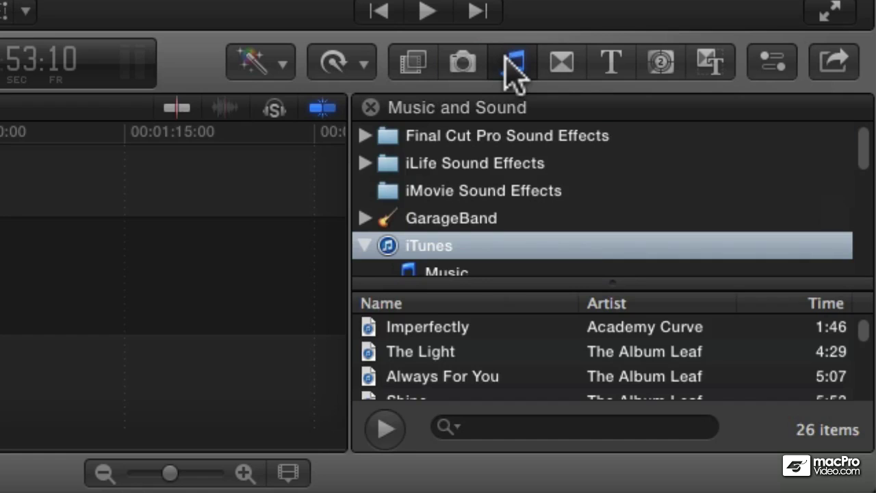
scroll(475, 190, "down", 5)
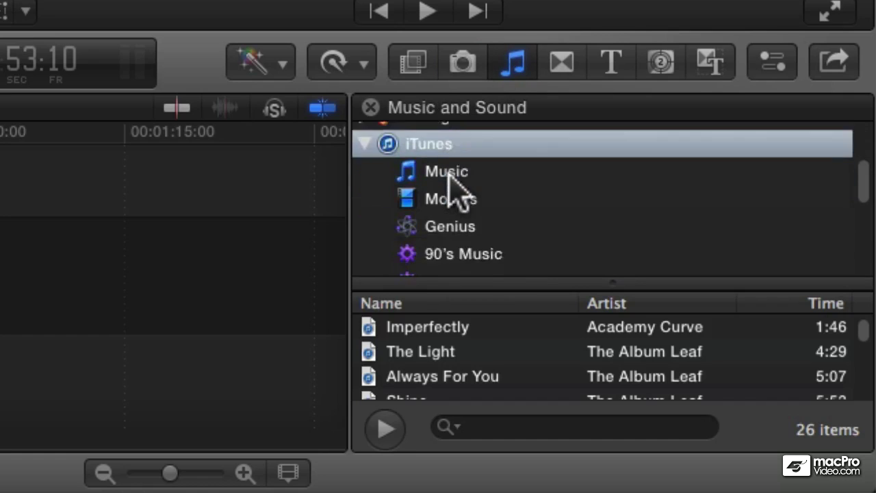
scroll(463, 146, "up", 1)
left_click(449, 161)
scroll(479, 189, "down", 1)
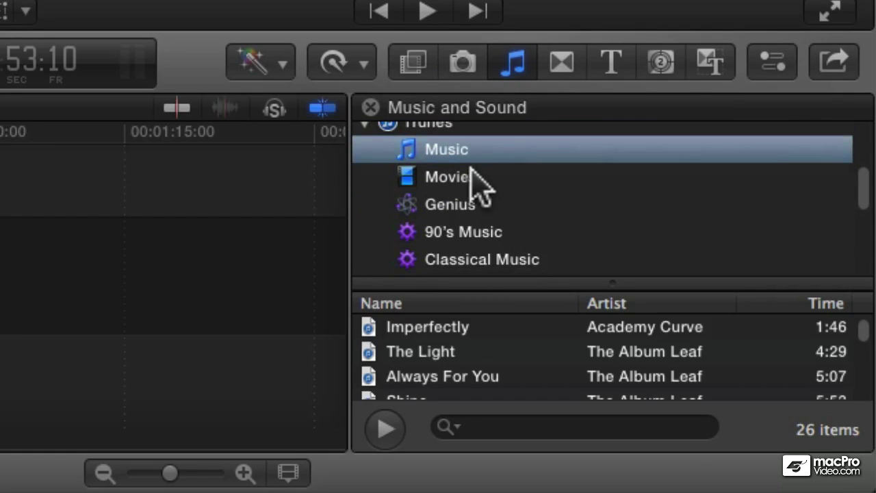
scroll(506, 206, "down", 3)
scroll(499, 236, "down", 3)
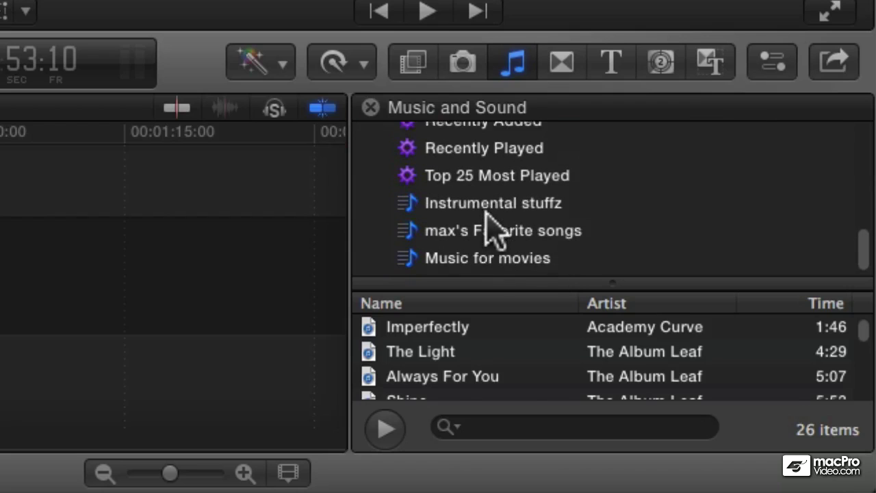
left_click(486, 209)
scroll(489, 172, "up", 8)
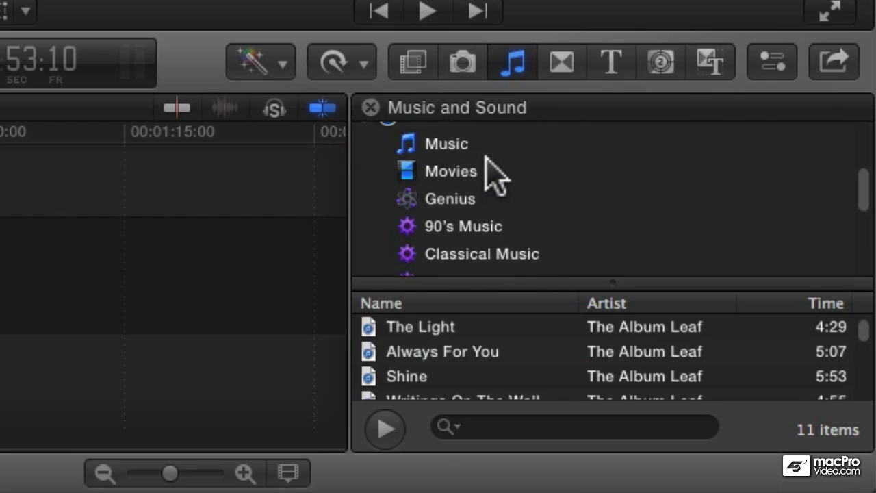
Step: Expand GarageBand to list its folder's songs, then switch to the Transitions browser
left_click(479, 220)
left_click(365, 225)
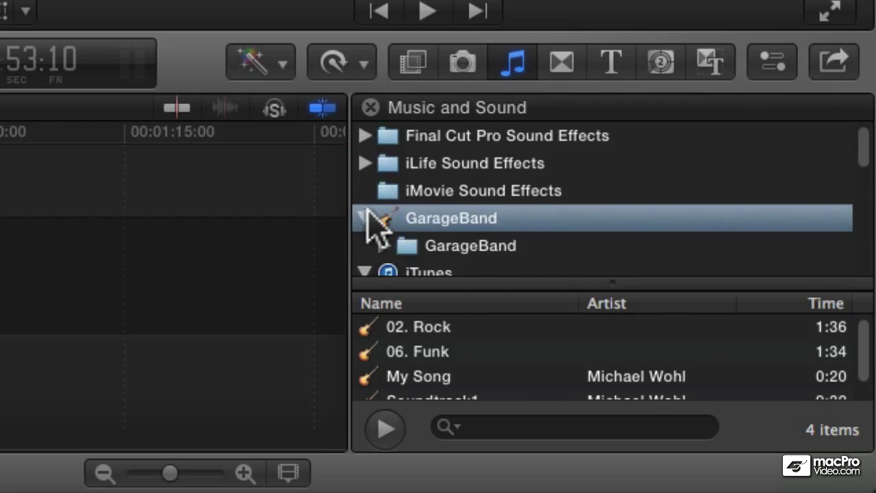
scroll(457, 176, "down", 3)
scroll(464, 172, "up", 3)
left_click(499, 148)
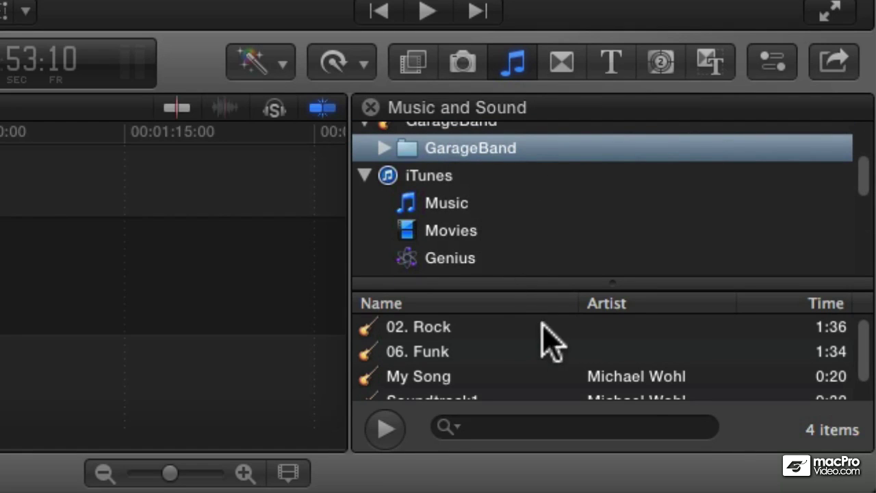
left_click(566, 66)
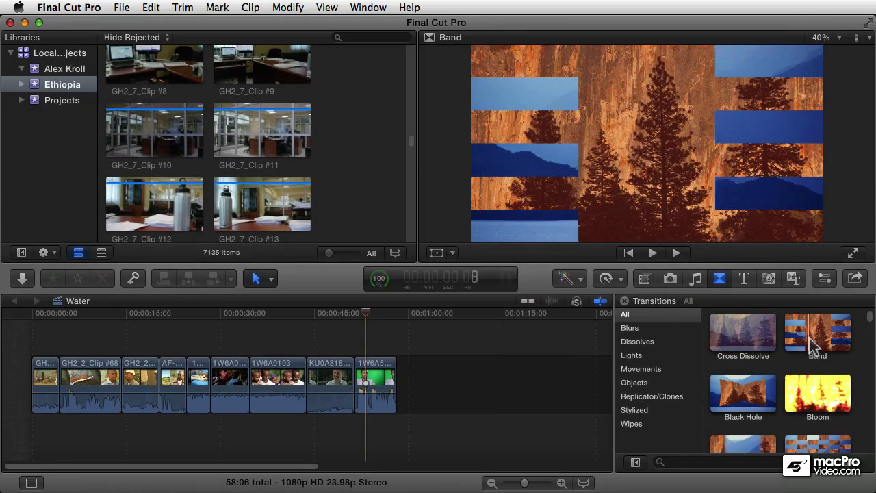
Step: Drop the Bloom transition onto an edit point in the Water timeline and play it back
left_click(816, 401)
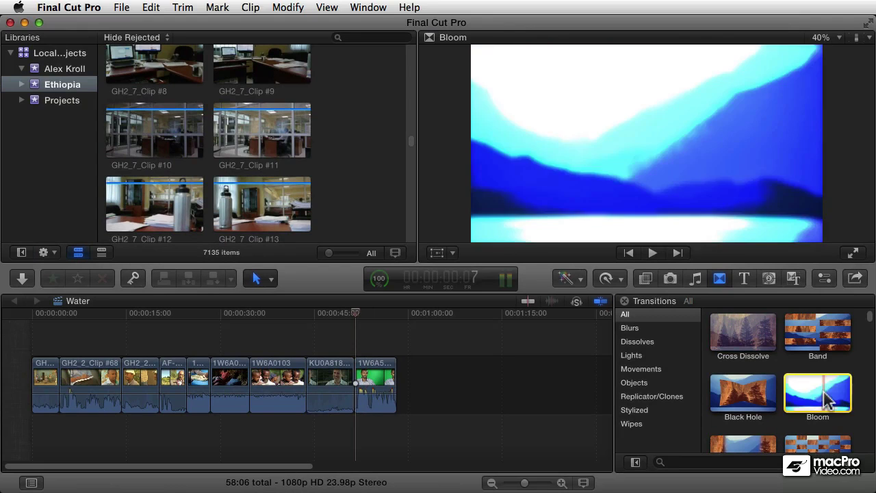
left_click_drag(824, 404, 248, 387)
left_click(240, 320)
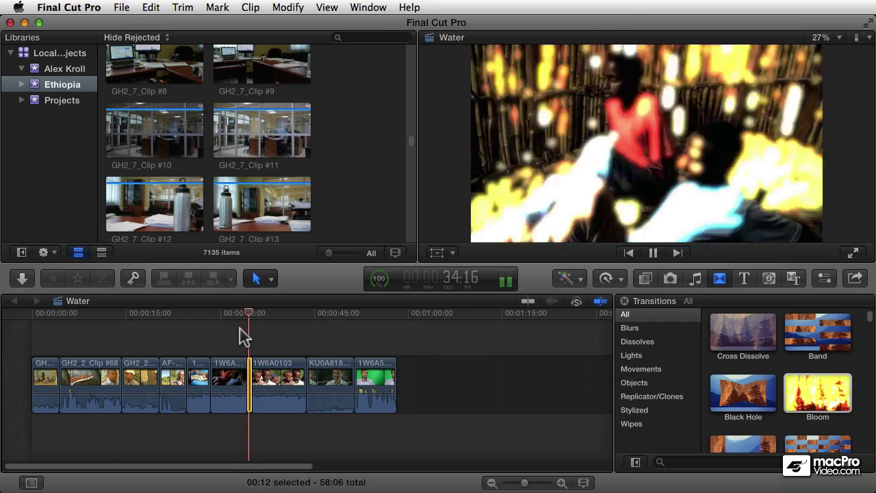
key("space")
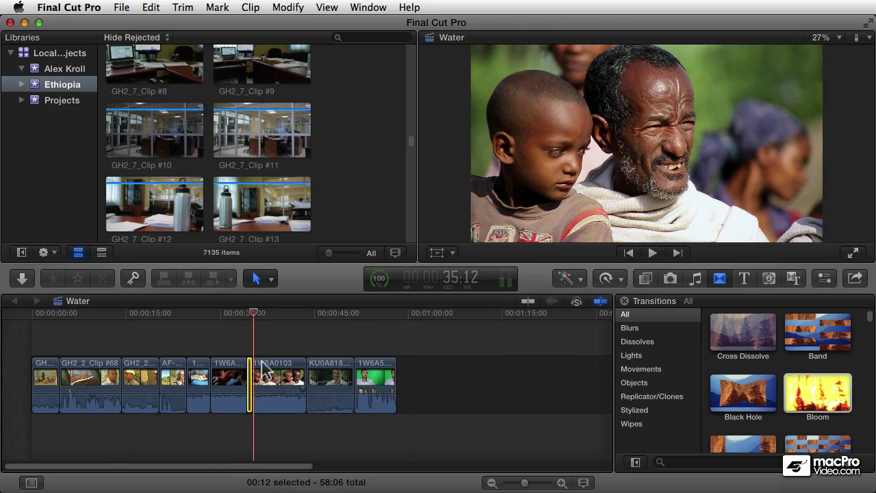
scroll(766, 383, "down", 5)
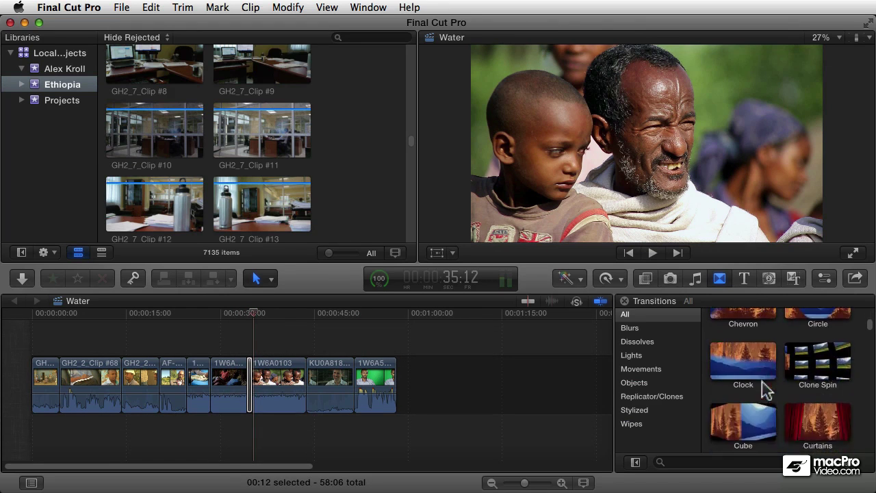
scroll(766, 389, "up", 2)
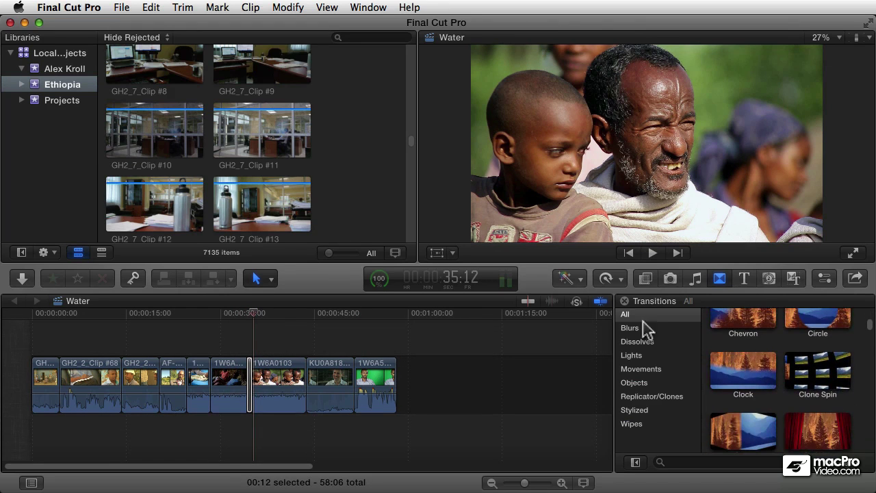
Step: Open the Titles browser and preview Basic Lower Third, Clouds, Echo and Far Far Away
left_click(745, 278)
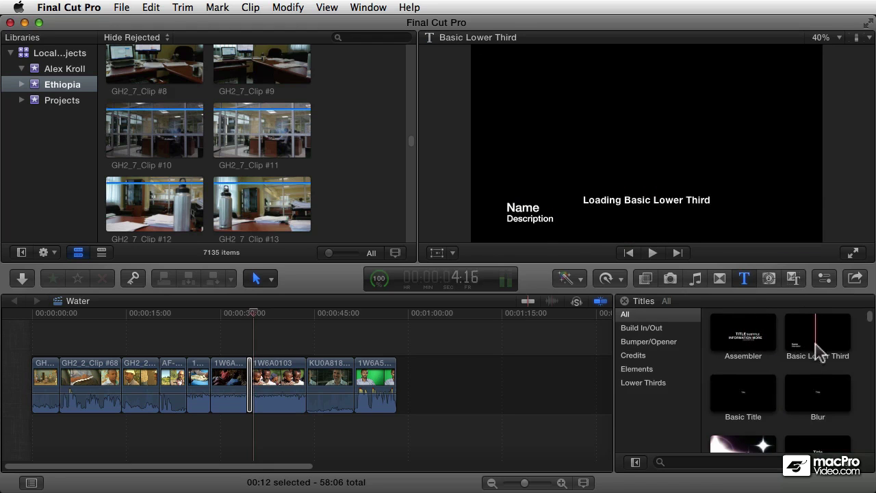
scroll(753, 363, "down", 3)
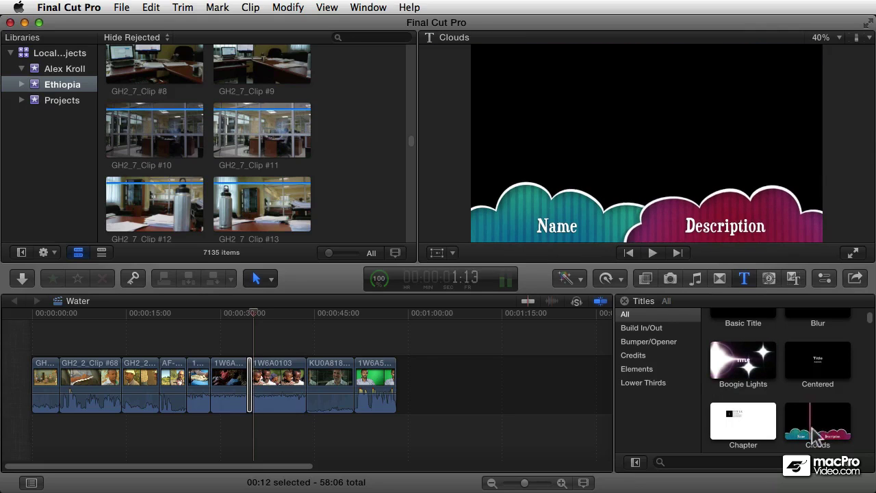
scroll(808, 428, "down", 2)
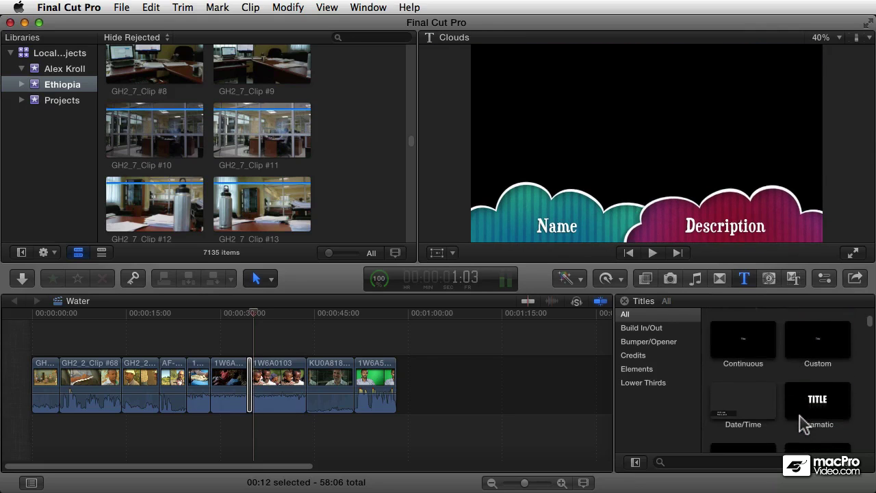
scroll(745, 395, "down", 2)
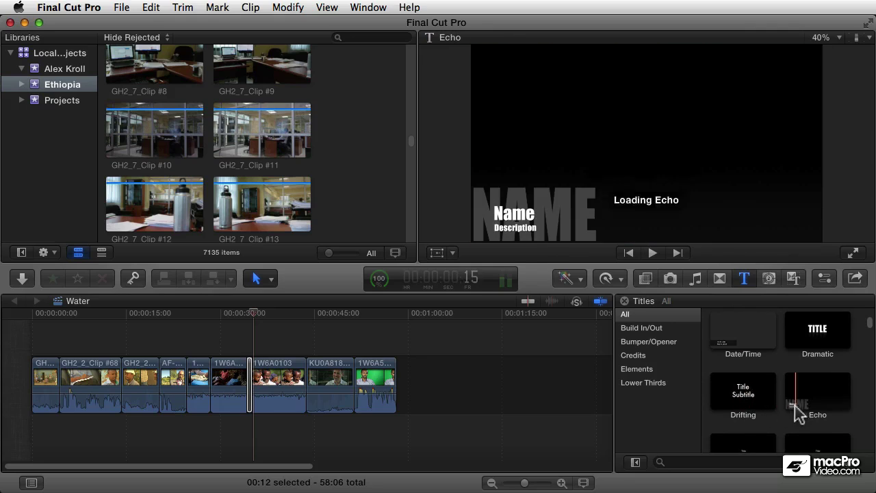
scroll(801, 407, "down", 2)
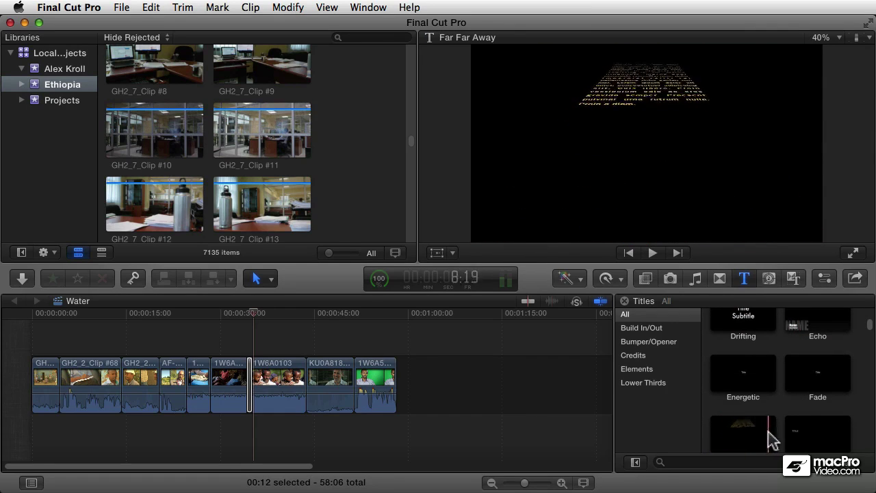
scroll(787, 418, "down", 2)
scroll(794, 418, "down", 2)
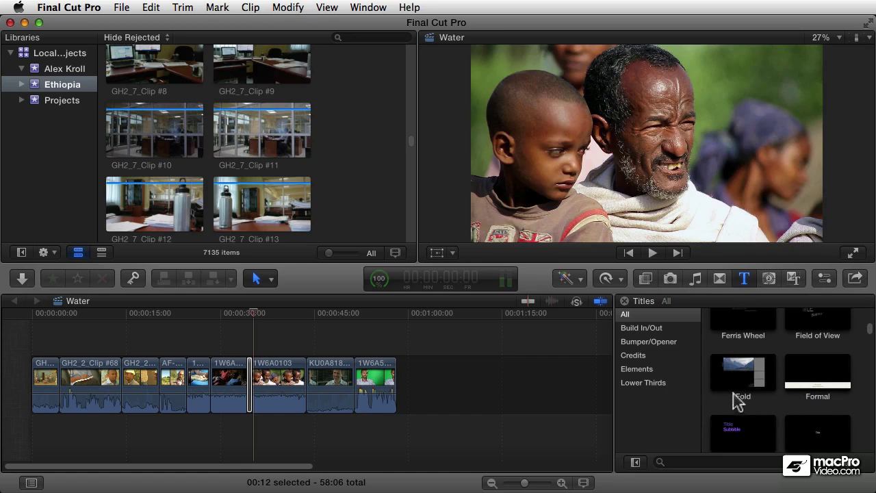
Step: Preview the Curtain, Natural, Placeholder, Underwater and Collage generators, then switch to the Themes browser
left_click(767, 278)
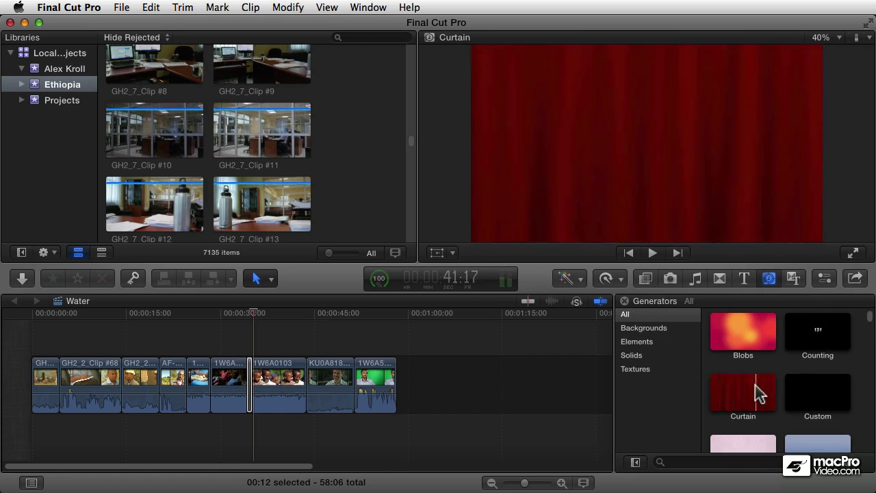
scroll(753, 387, "down", 5)
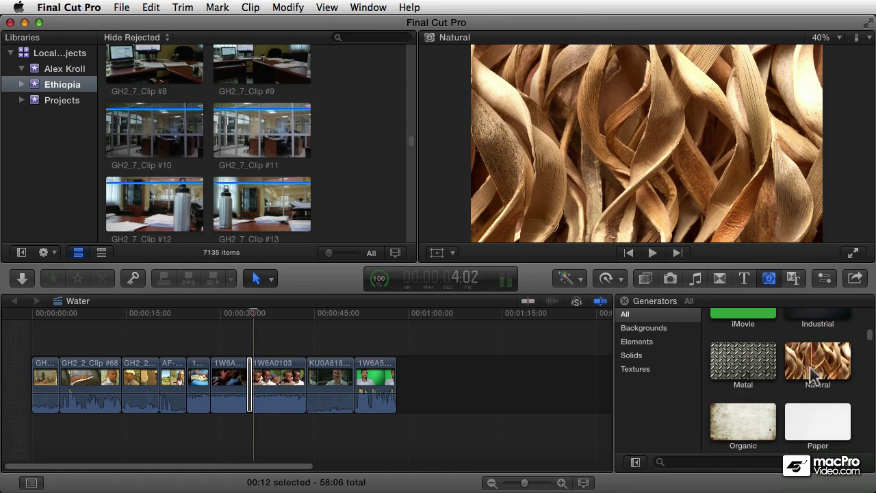
scroll(813, 375, "down", 3)
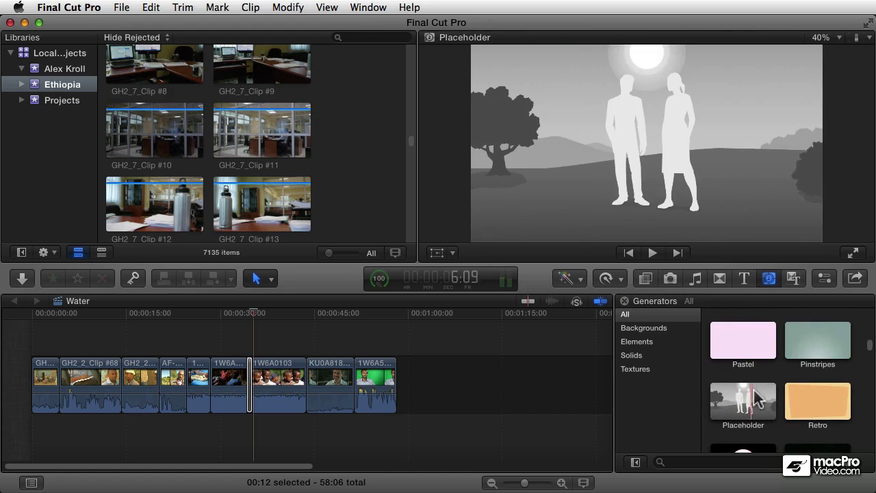
scroll(751, 384, "down", 2)
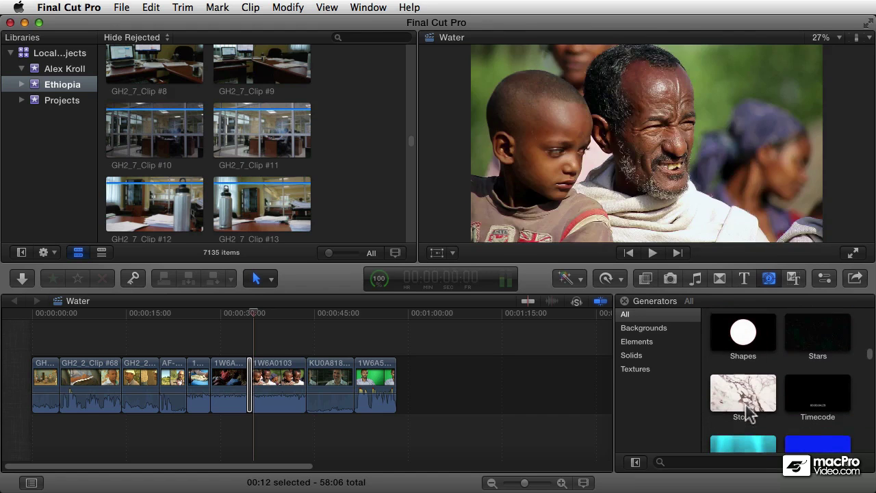
scroll(747, 411, "down", 1)
scroll(766, 404, "down", 2)
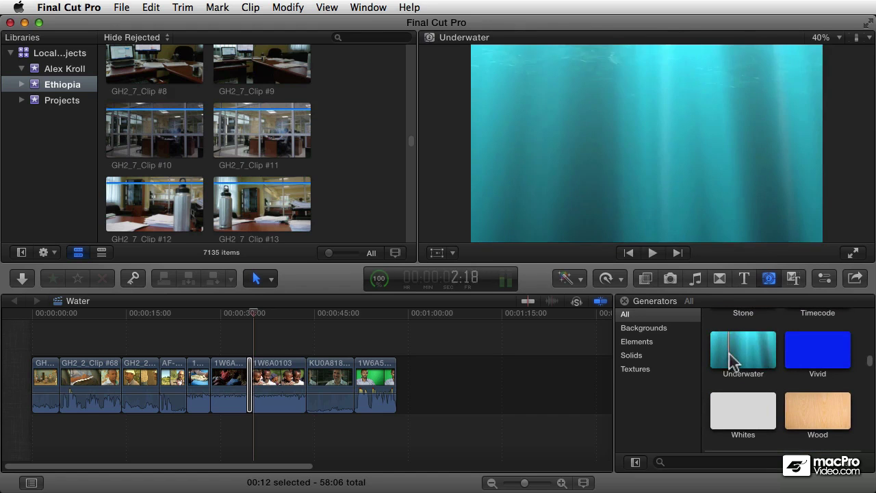
scroll(746, 373, "down", 3)
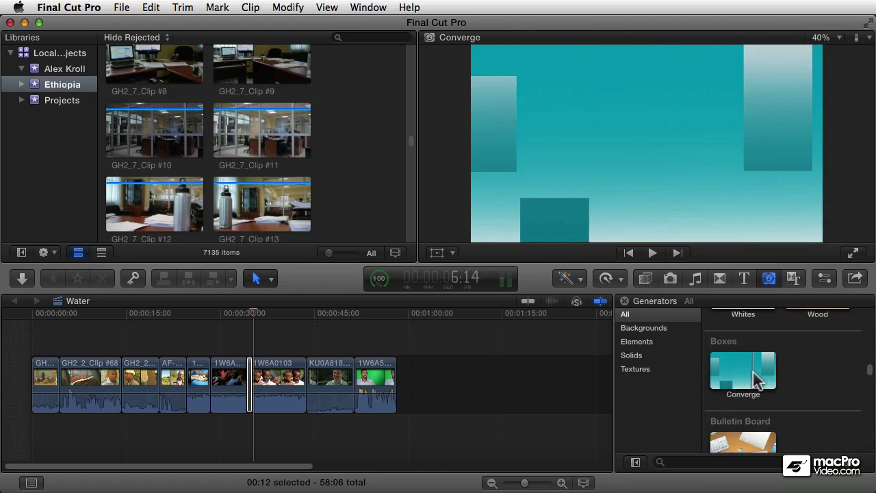
scroll(745, 396, "down", 2)
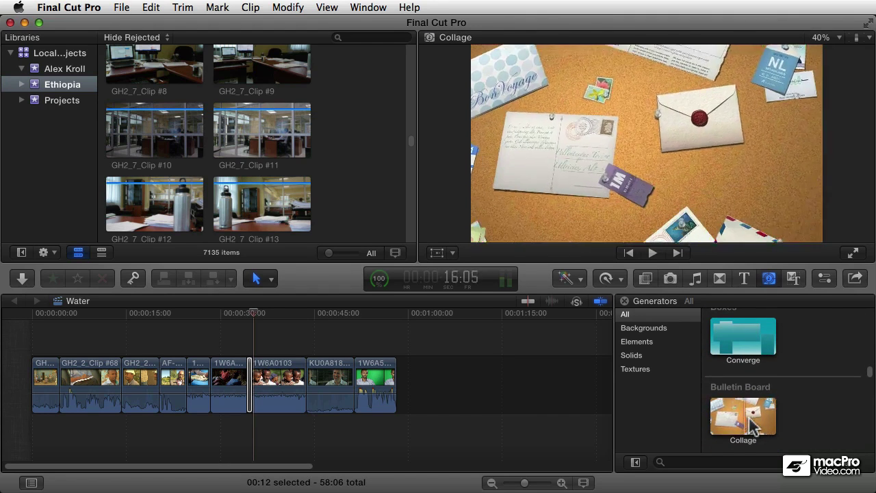
scroll(752, 410, "down", 2)
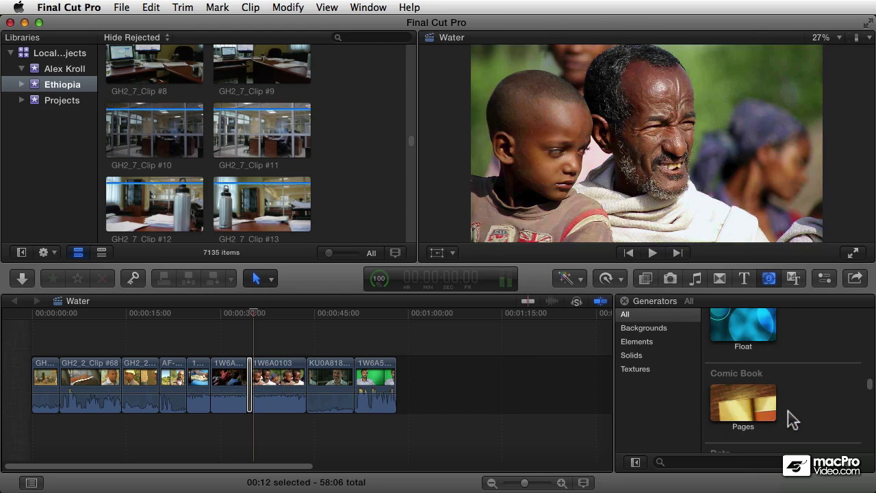
left_click(793, 279)
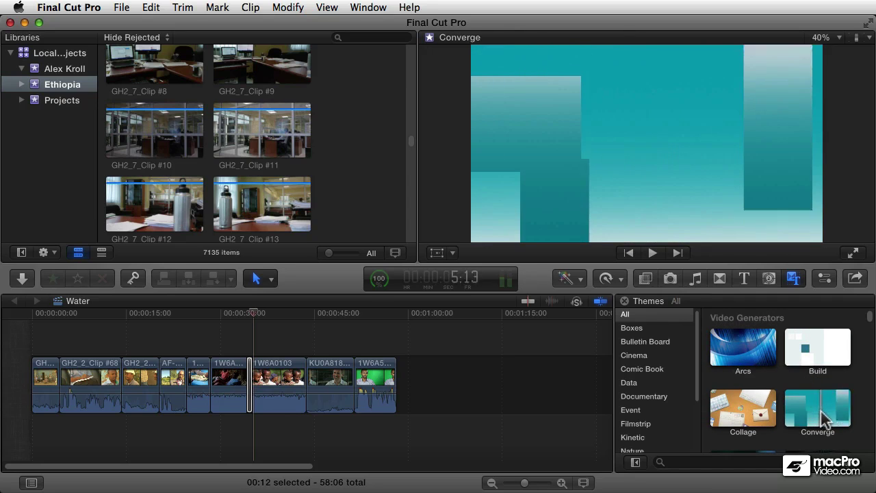
Step: Scroll through the Themes browser previewing Converge, Film Roll and Flowers
scroll(736, 407, "down", 3)
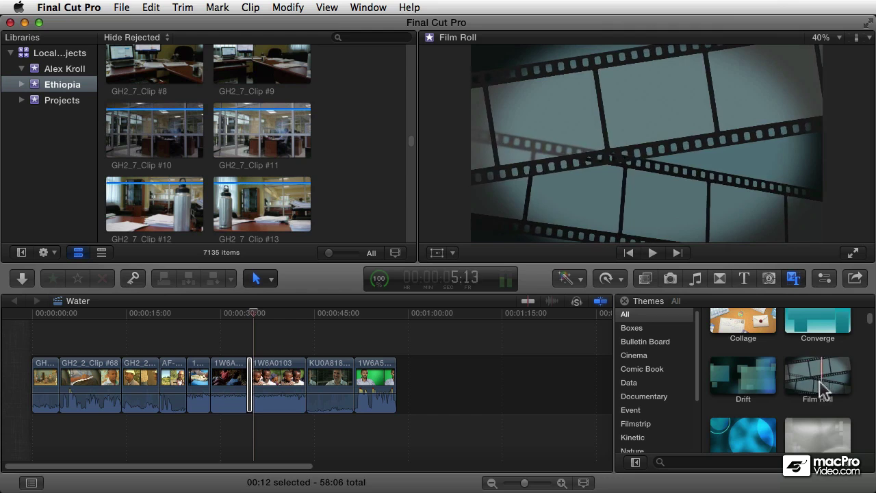
scroll(801, 377, "down", 3)
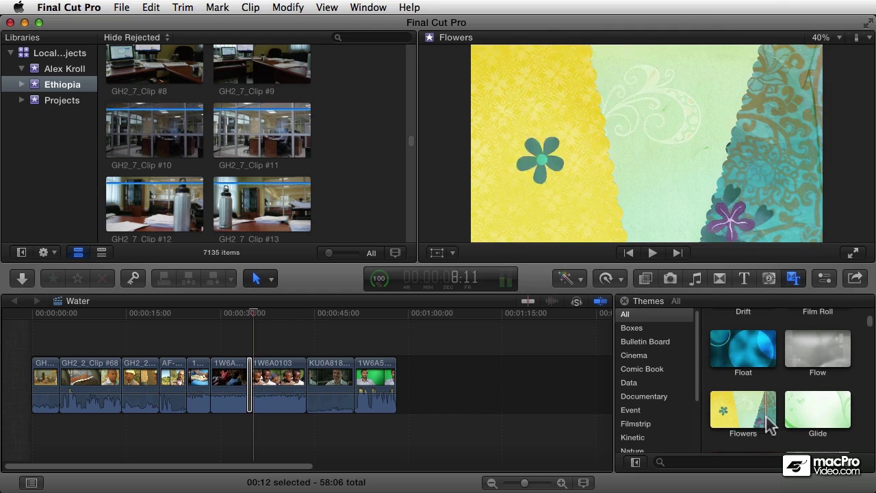
scroll(798, 411, "down", 3)
scroll(790, 421, "down", 2)
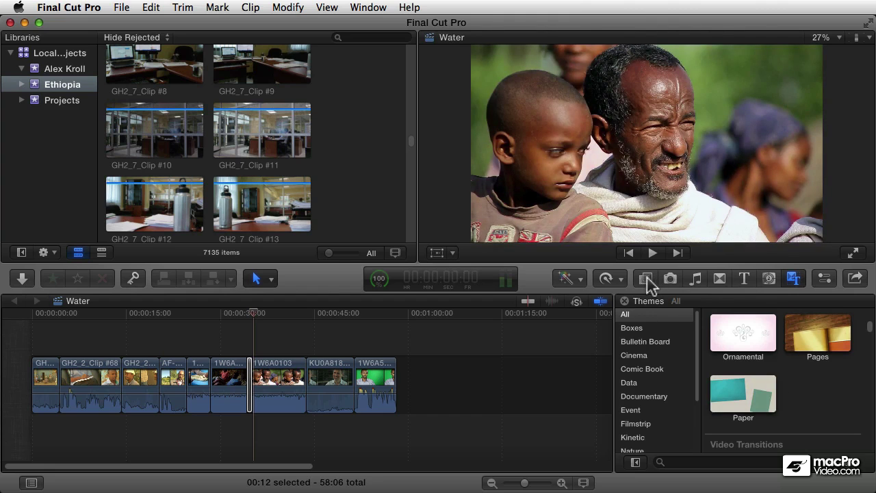
Step: Cycle through the Generators, Titles and Effects collections, then hide the Effects browser
left_click(767, 278)
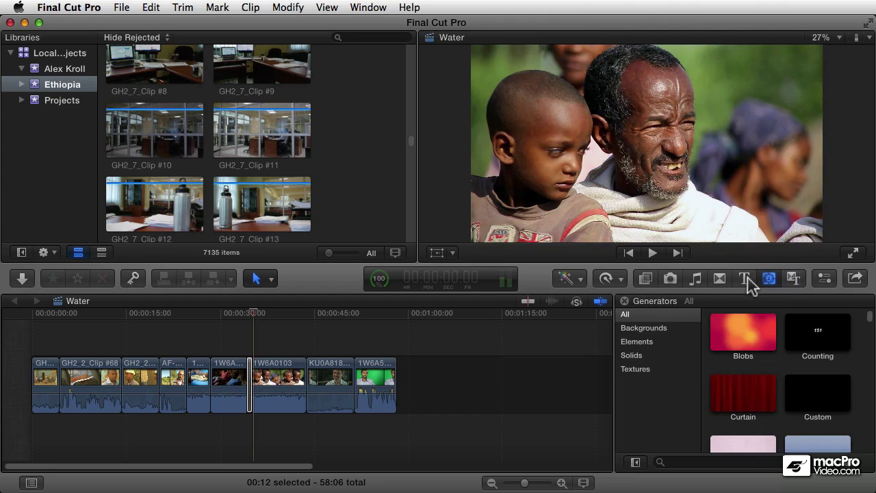
left_click(745, 279)
left_click(645, 281)
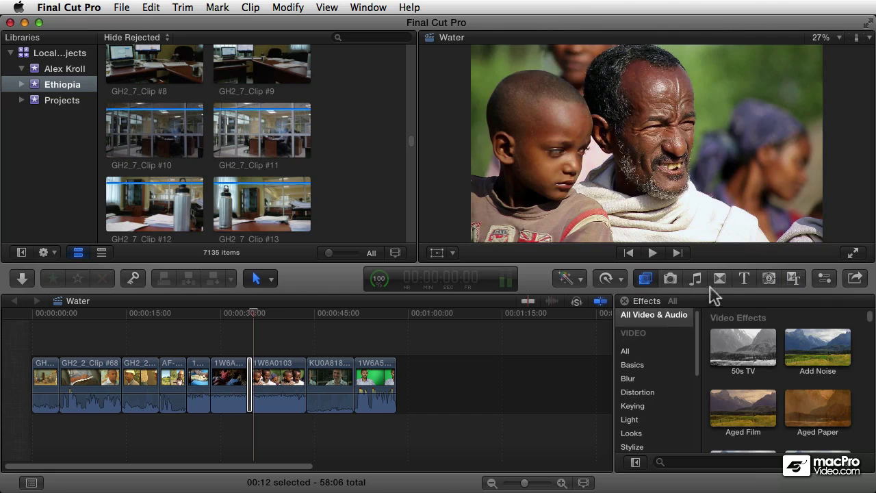
left_click(648, 281)
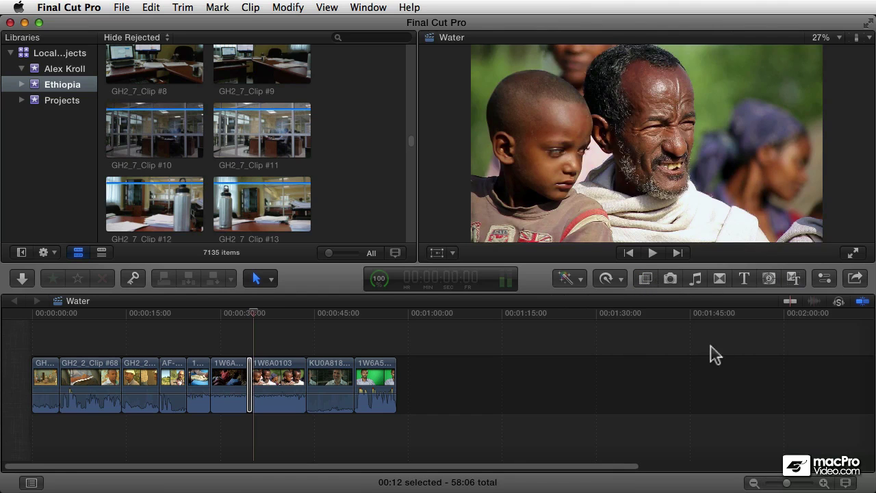